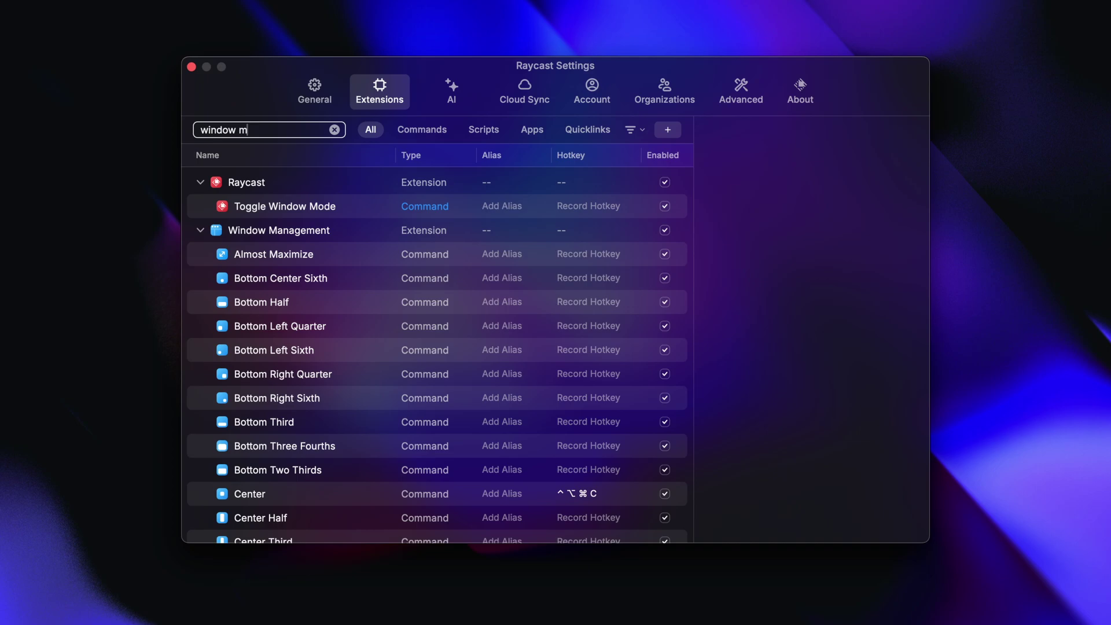
# Select the Window Management extension and show its hotkey presets Magnet, Rectangle and Spectacle.
pyautogui.click(313, 230)
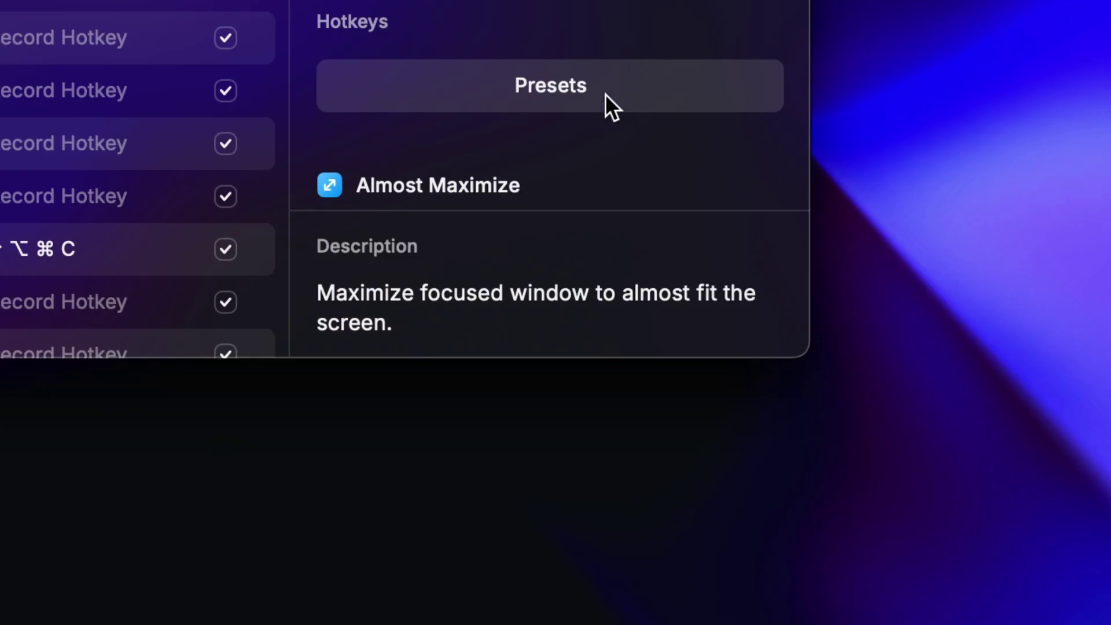
pyautogui.click(605, 94)
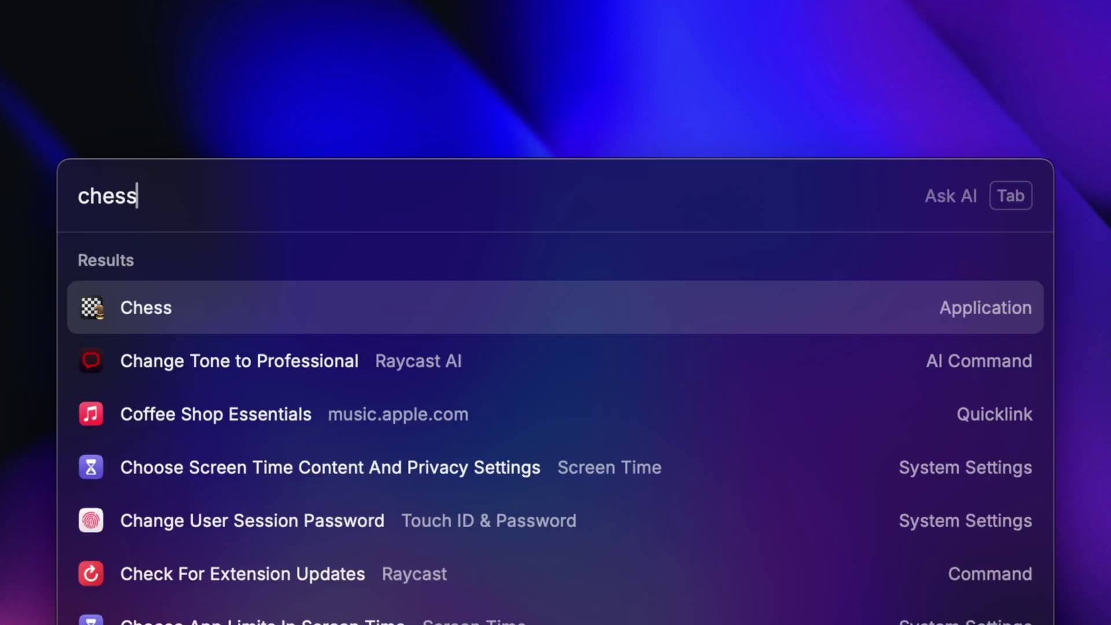
# Disable the Chess application from its Cmd+K actions, then re-enable it via the Enabled checkbox.
pyautogui.press('super+k')
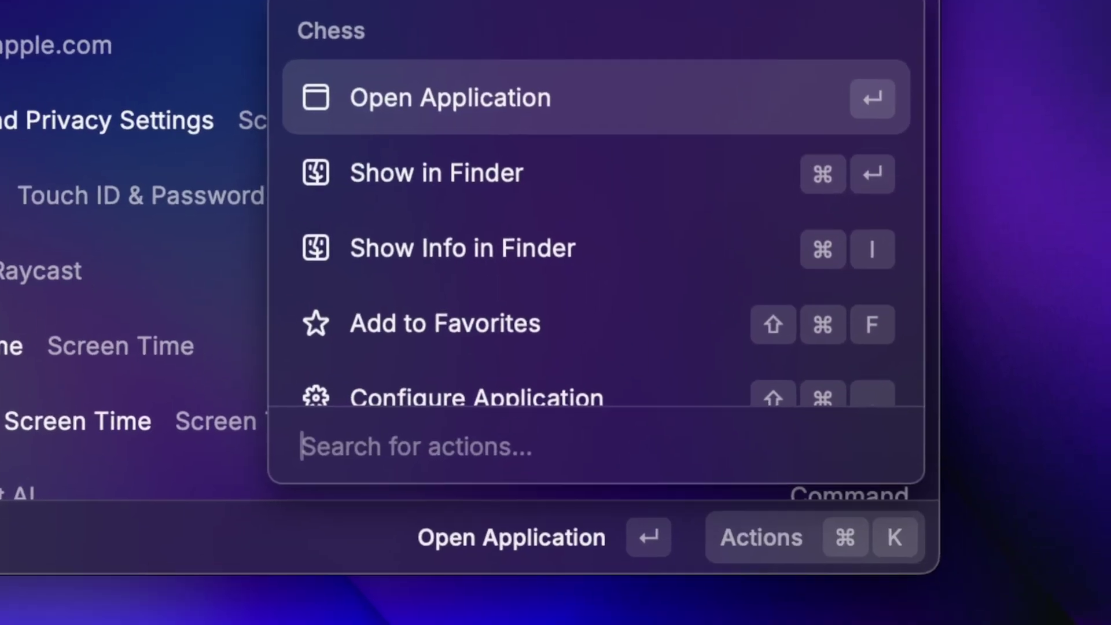
pyautogui.write('dis')
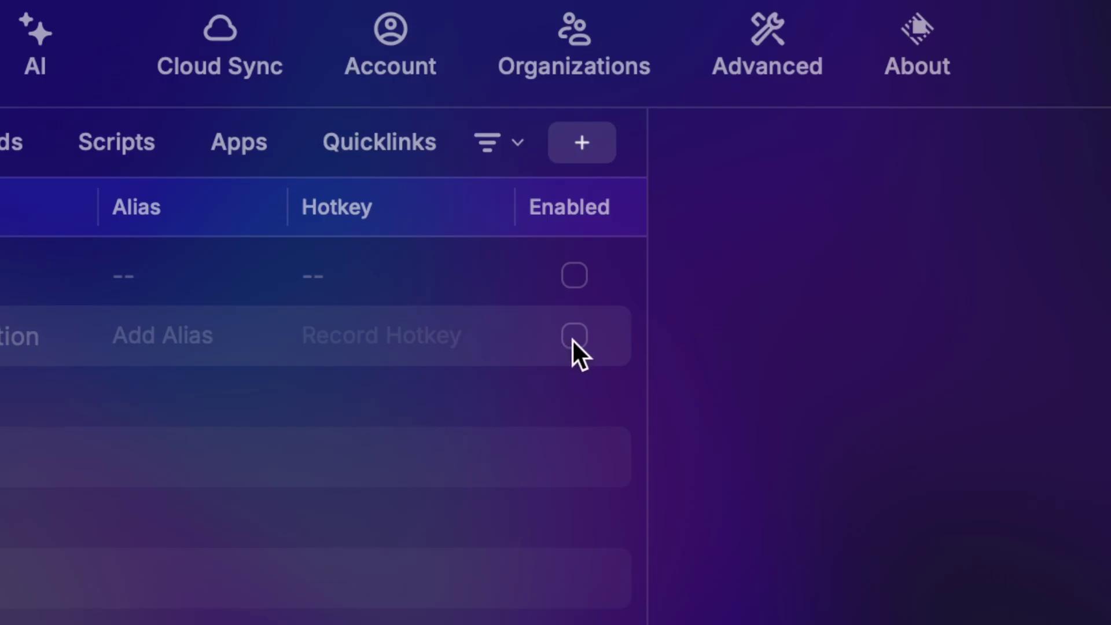
pyautogui.click(574, 336)
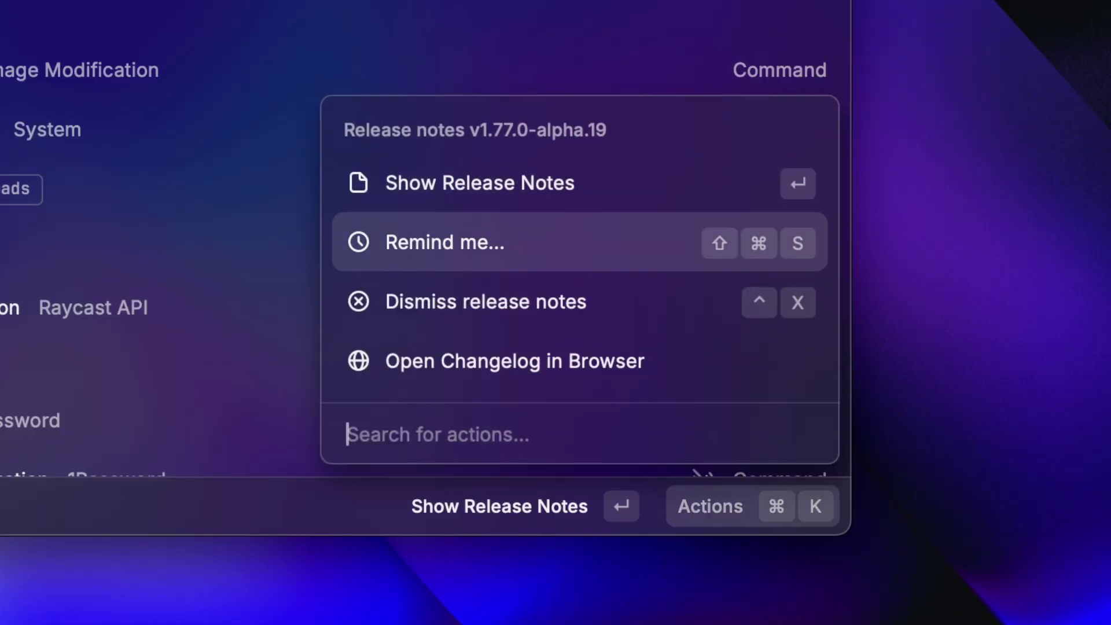
pyautogui.press('Down')
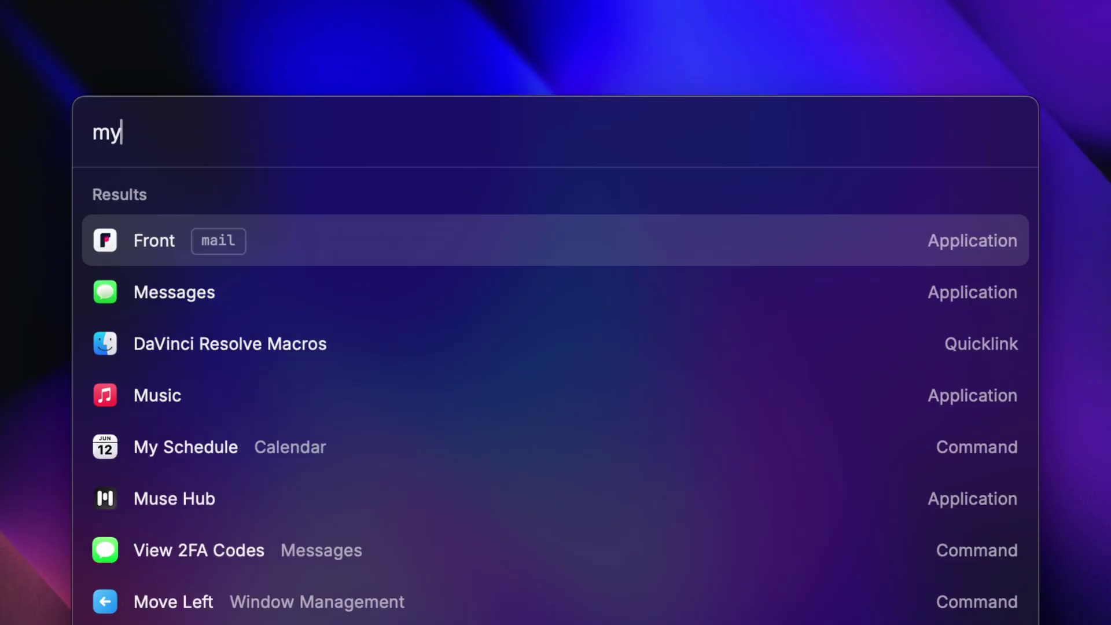
pyautogui.write('p')
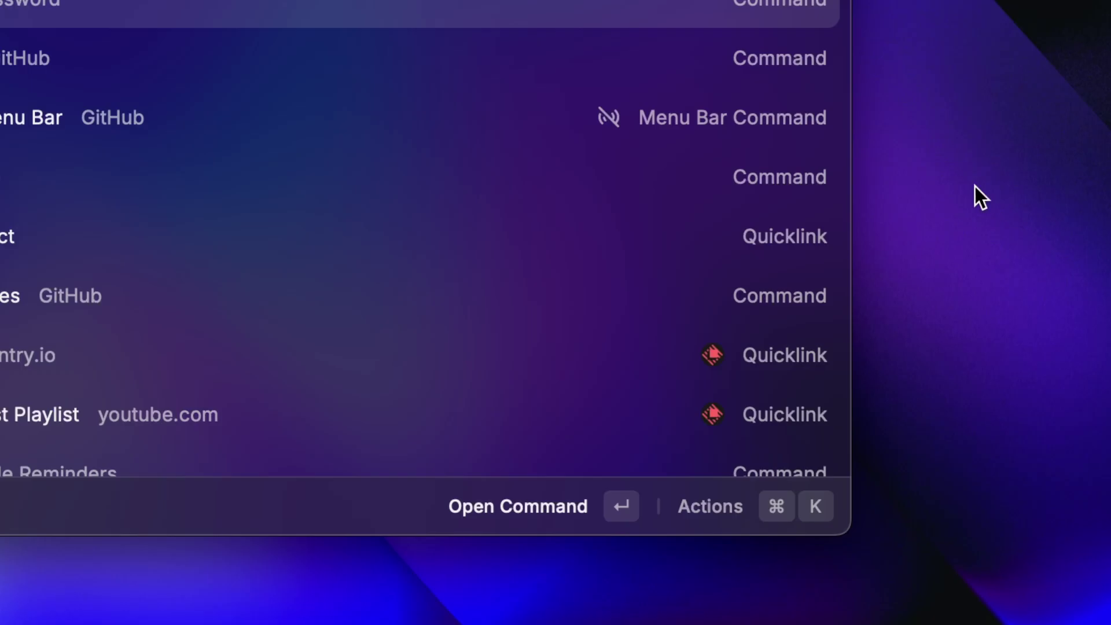
# Dismiss the release notes and request uninstall of the My Passwords extension.
pyautogui.press('super+k')
pyautogui.write('uni')
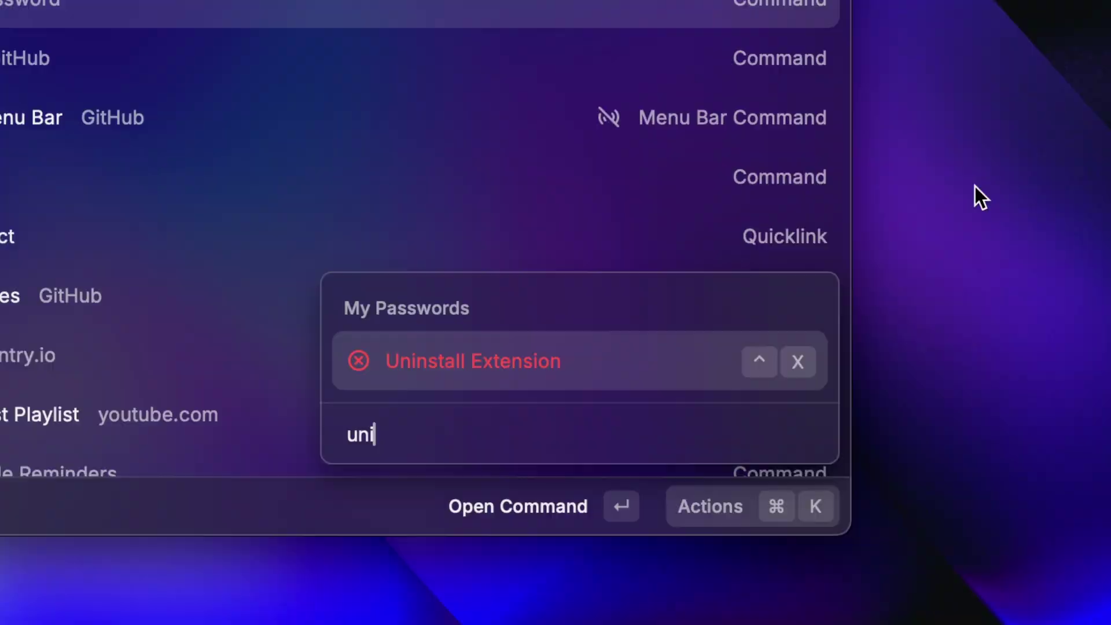
pyautogui.press('Return')
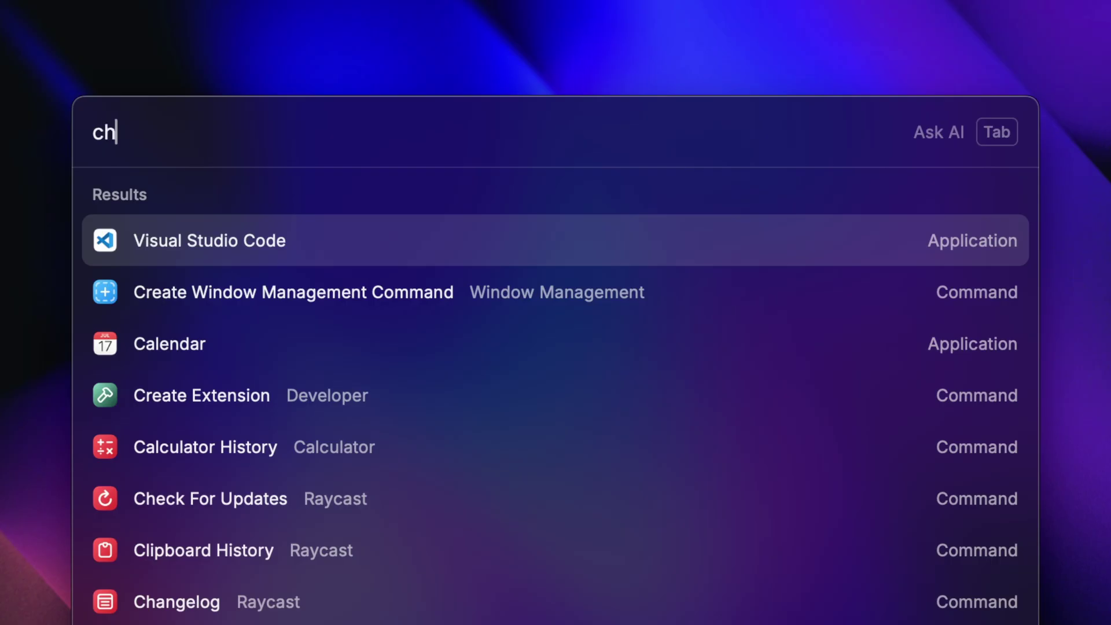
pyautogui.write('i')
# In Calculator History, select the 20/116 entry and delete it with Delete Entry.
pyautogui.press('Return')
pyautogui.press('Down')
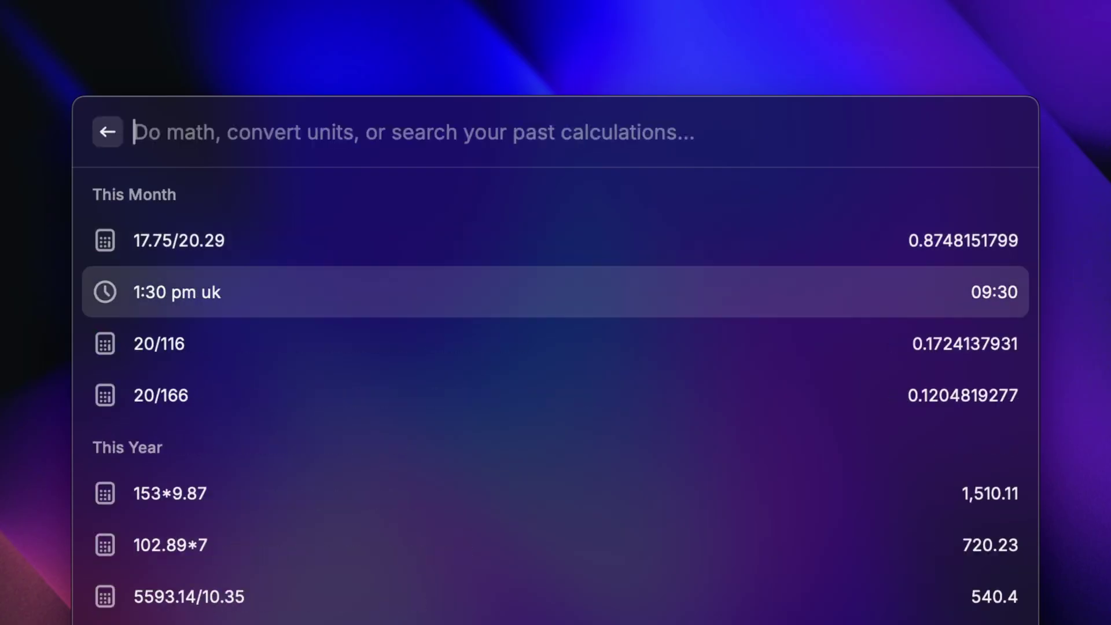
pyautogui.press('Down')
pyautogui.press('super+k')
pyautogui.write('ent')
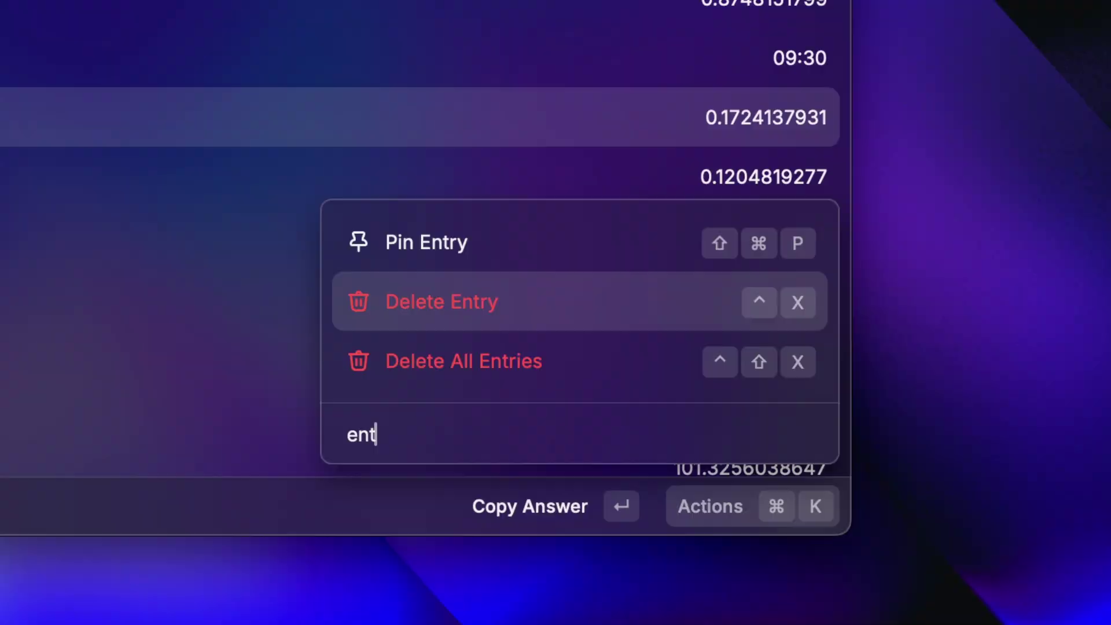
pyautogui.press('Return')
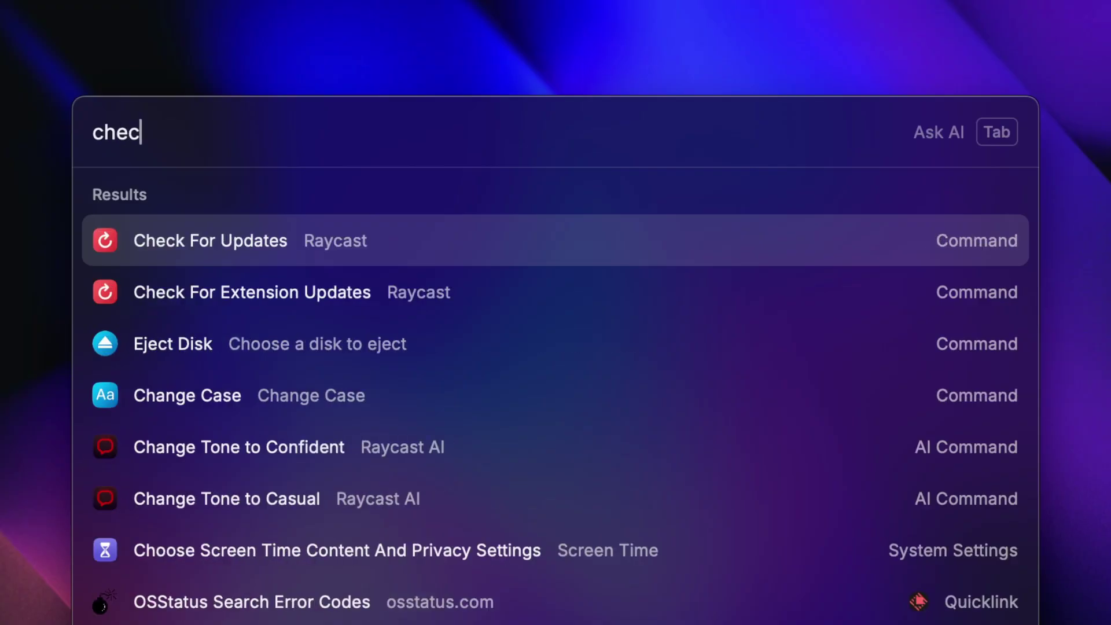
pyautogui.write('k')
# Run Check For Updates so prerelease v1.77.0-alpha.20 downloads.
pyautogui.press('Return')
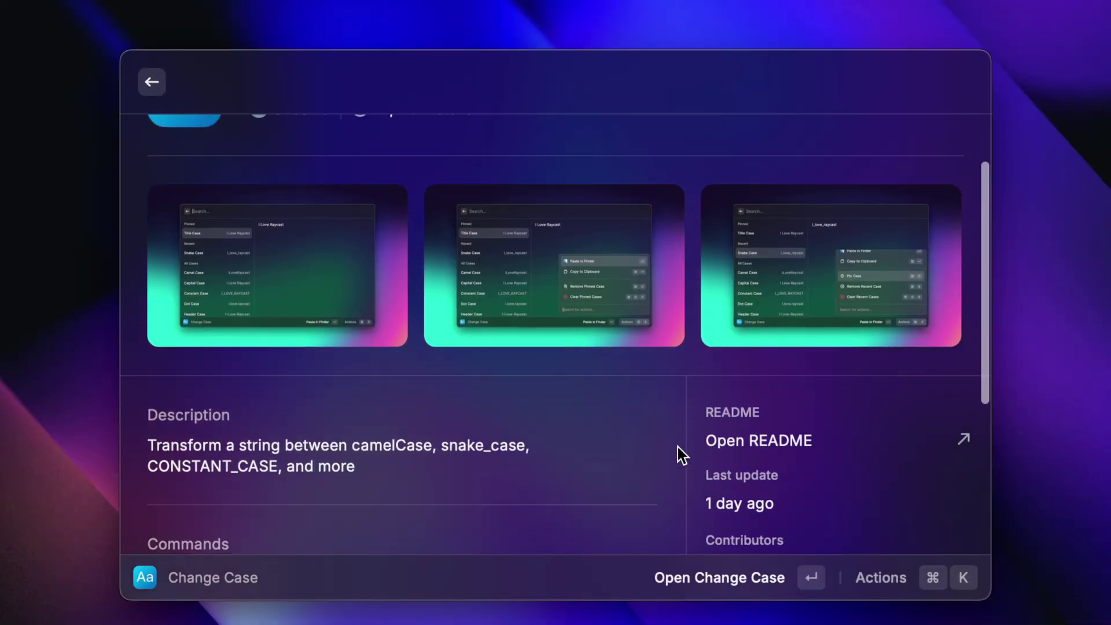
pyautogui.scroll(-1, 678, 447)
pyautogui.scroll(-2, 678, 447)
pyautogui.scroll(-2, 678, 447)
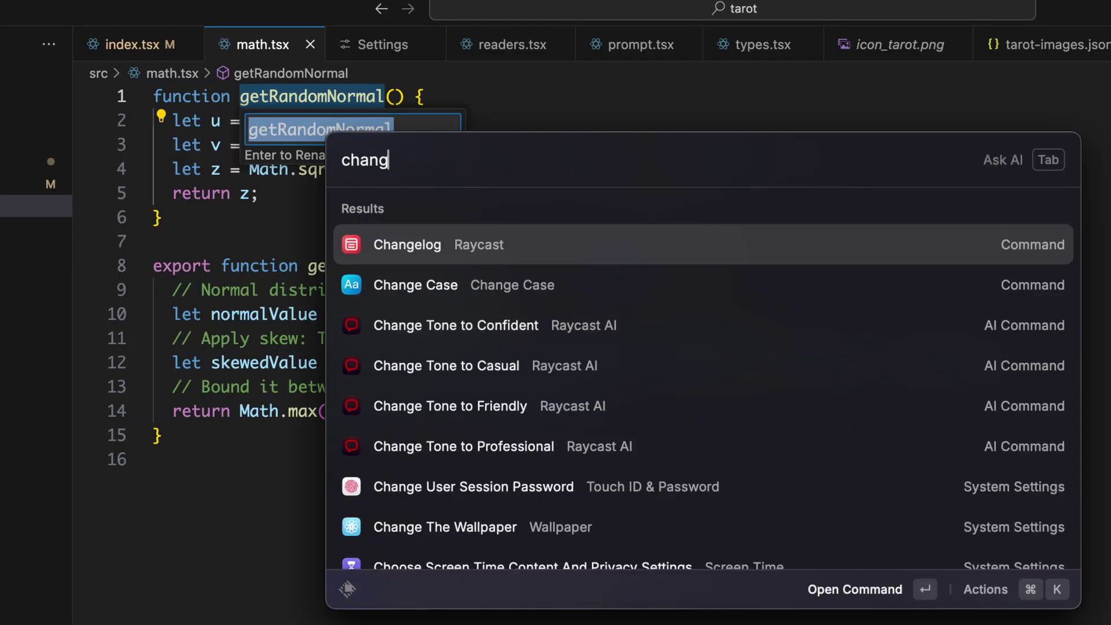
# Convert getRandomNormal to Constant Case GET_RANDOM_NORMAL and apply the rename across math.tsx.
pyautogui.press('Down')
pyautogui.press('Return')
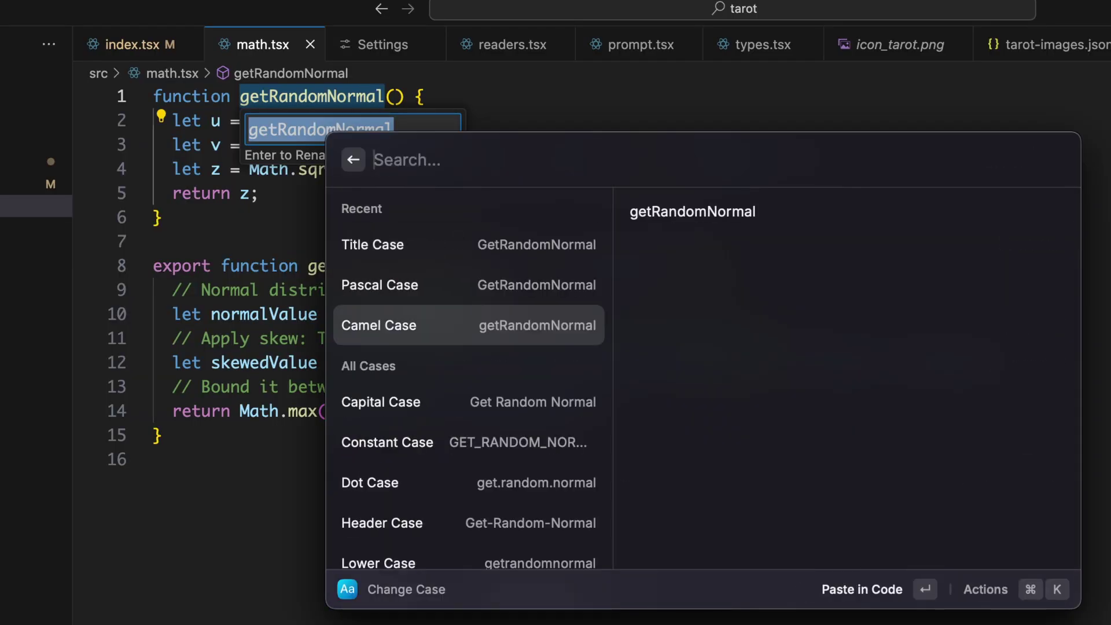
pyautogui.press('Down')
pyautogui.press('Down')
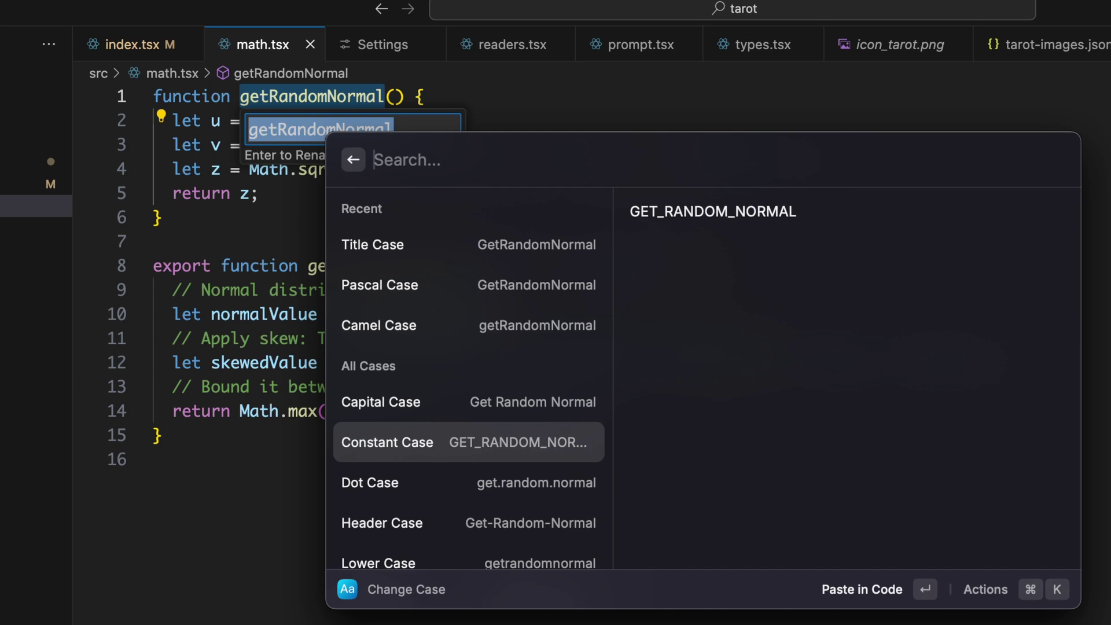
pyautogui.press('Return')
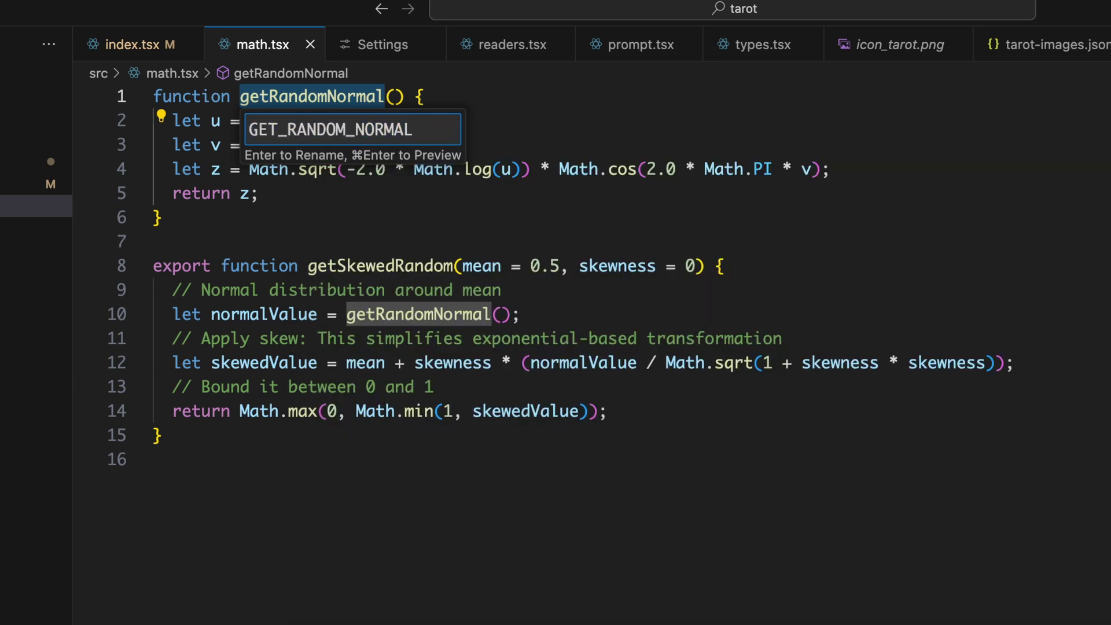
pyautogui.press('Return')
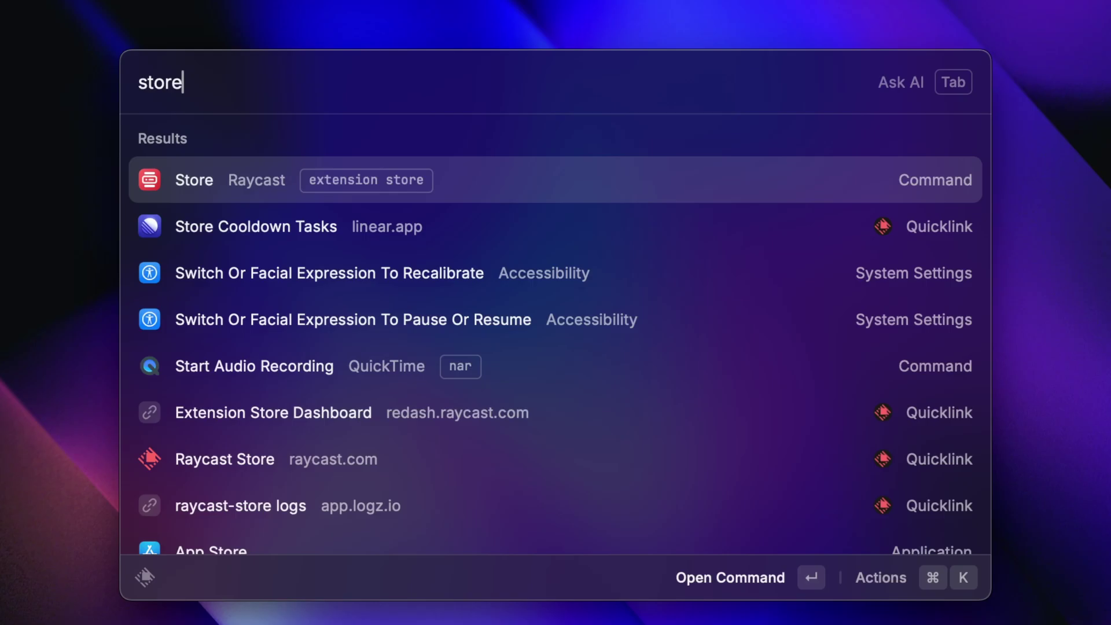
# From the Store, start Fork Extension on BPM Calculator to create a local project.
pyautogui.press('Return')
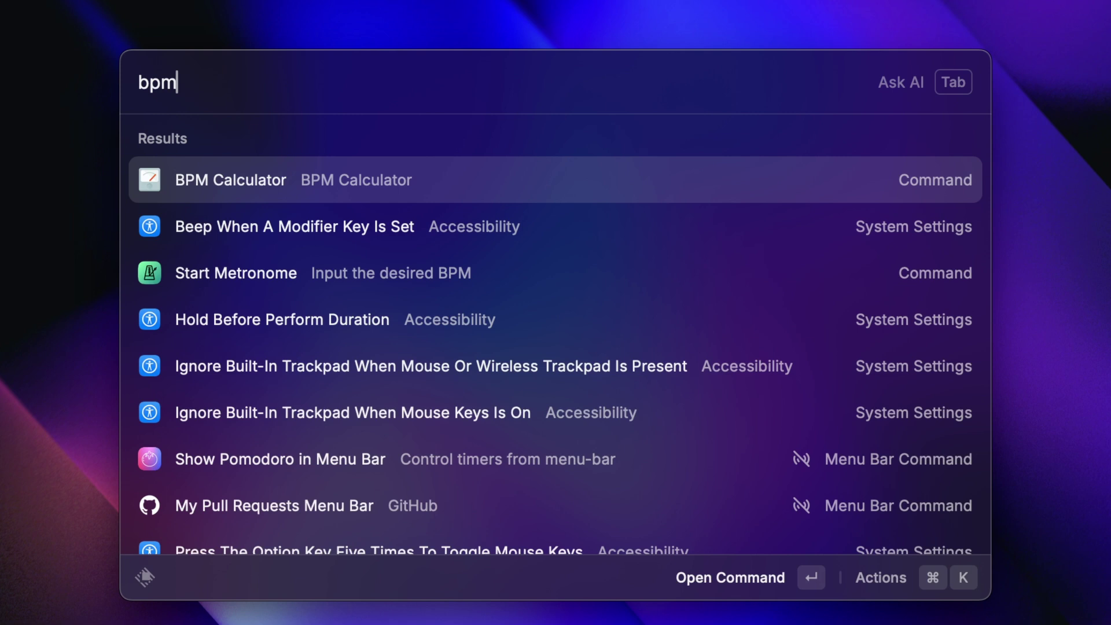
pyautogui.press('super+k')
pyautogui.write('fork')
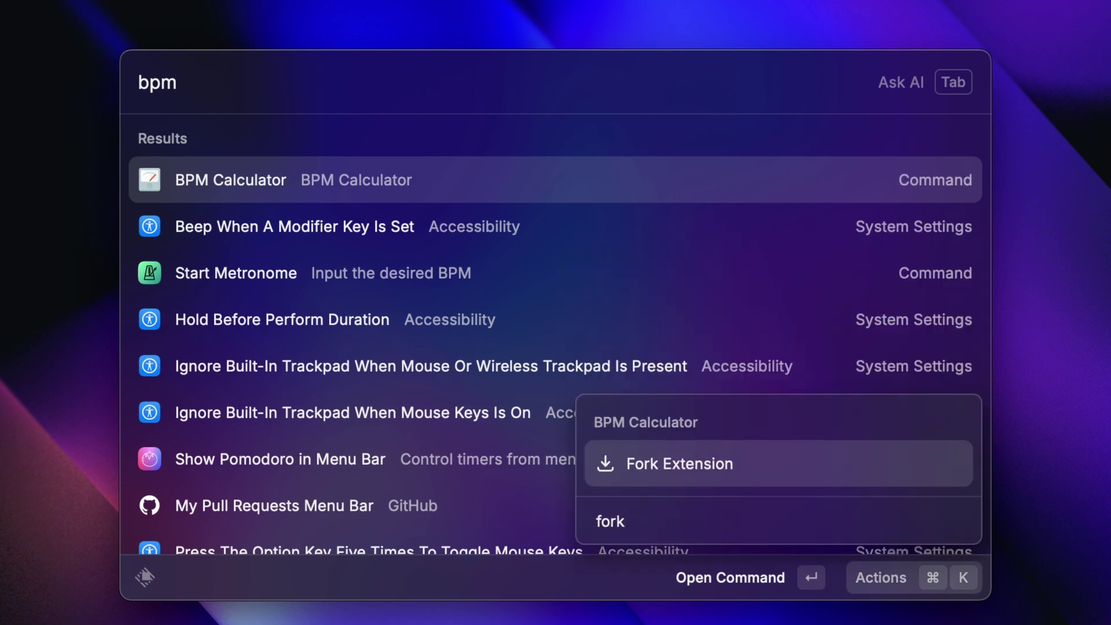
pyautogui.press('Return')
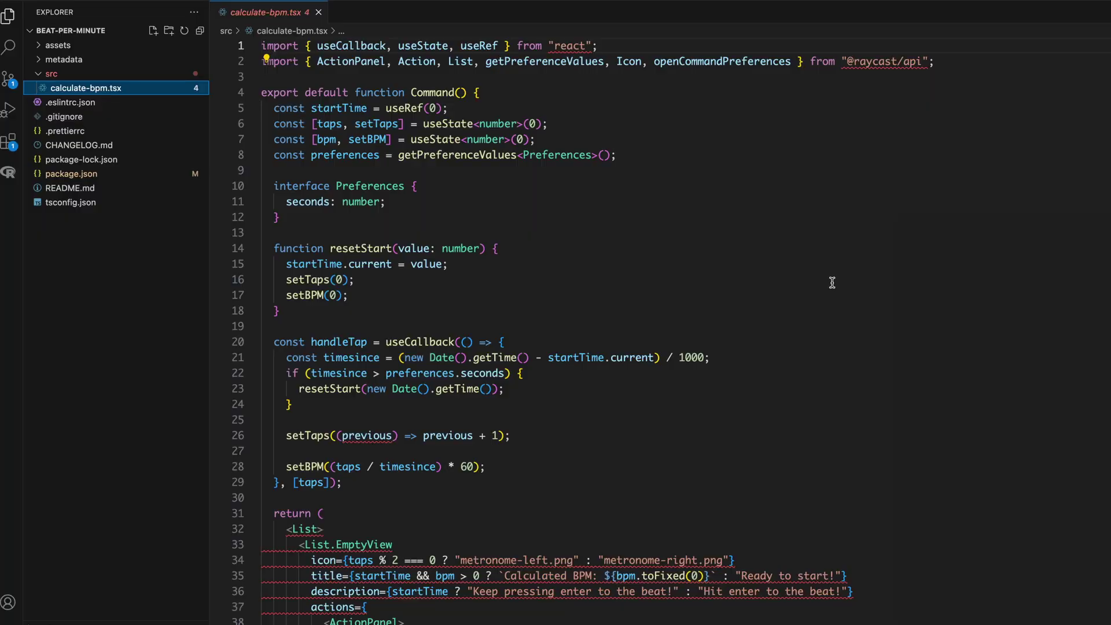
pyautogui.scroll(-1, 831, 282)
pyautogui.scroll(-4, 832, 282)
pyautogui.scroll(-1, 831, 282)
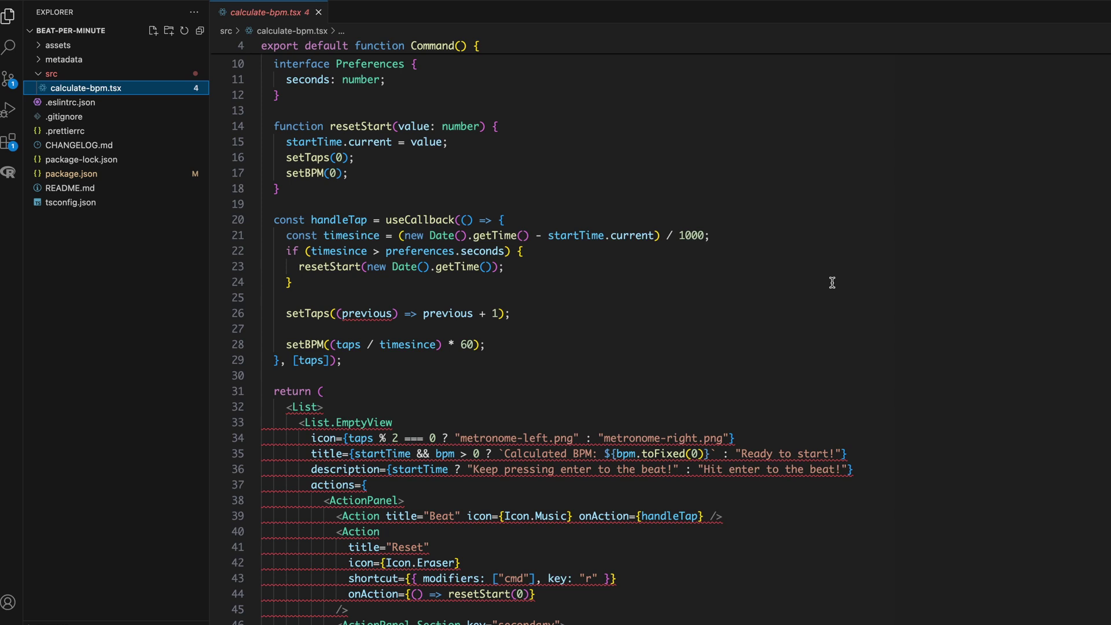
pyautogui.scroll(-1, 831, 282)
pyautogui.scroll(-1, 832, 282)
pyautogui.scroll(-1, 832, 282)
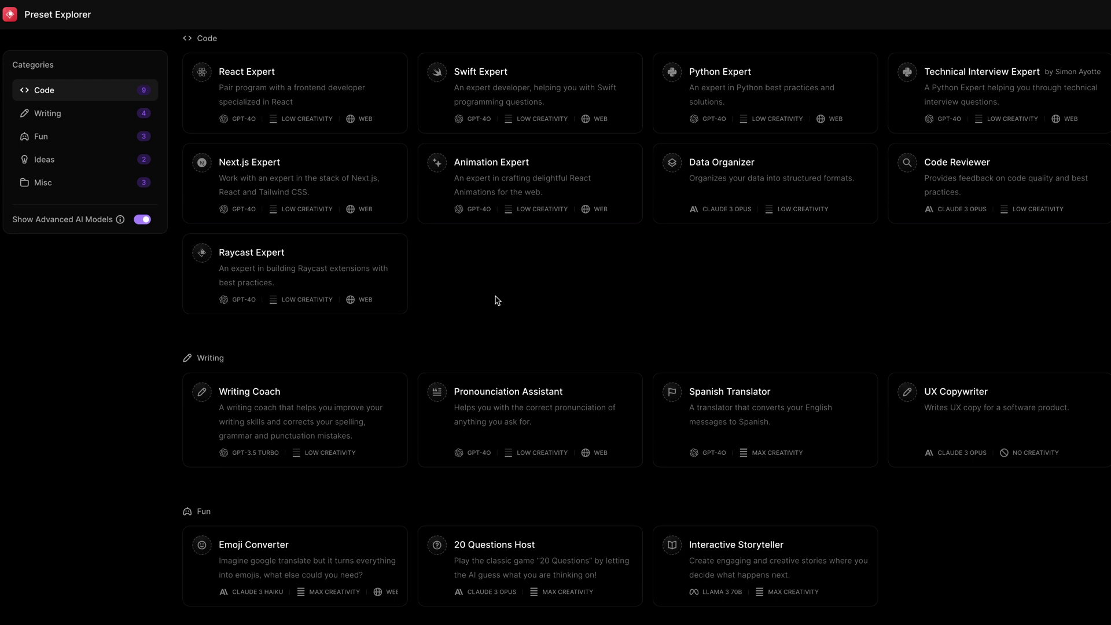
pyautogui.scroll(1, 495, 300)
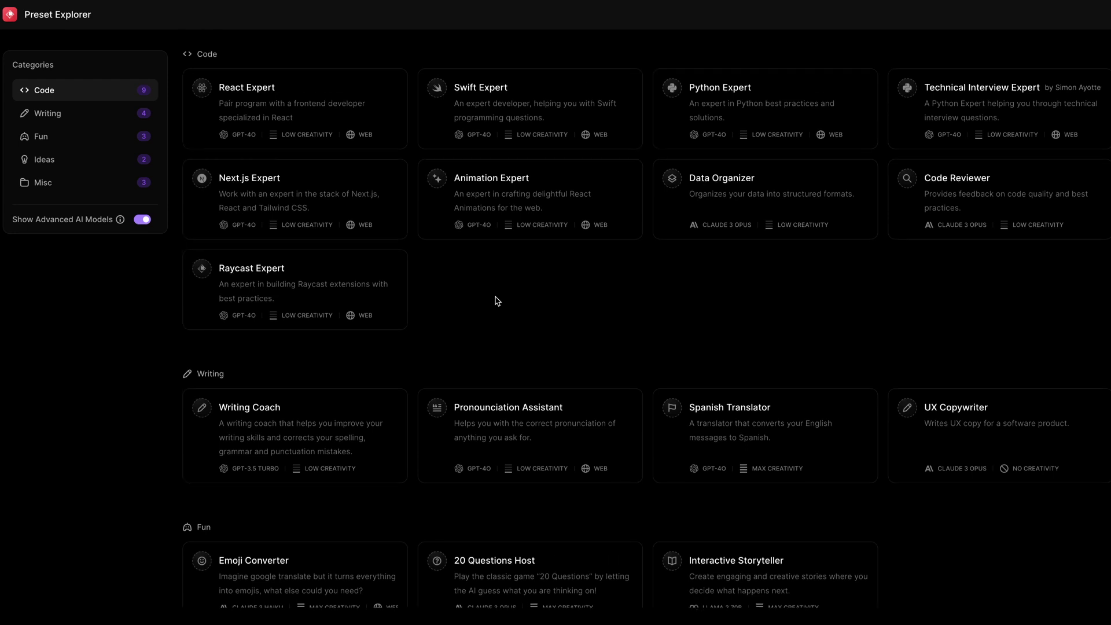
pyautogui.scroll(-1, 495, 301)
pyautogui.scroll(-2, 494, 301)
pyautogui.scroll(-1, 495, 300)
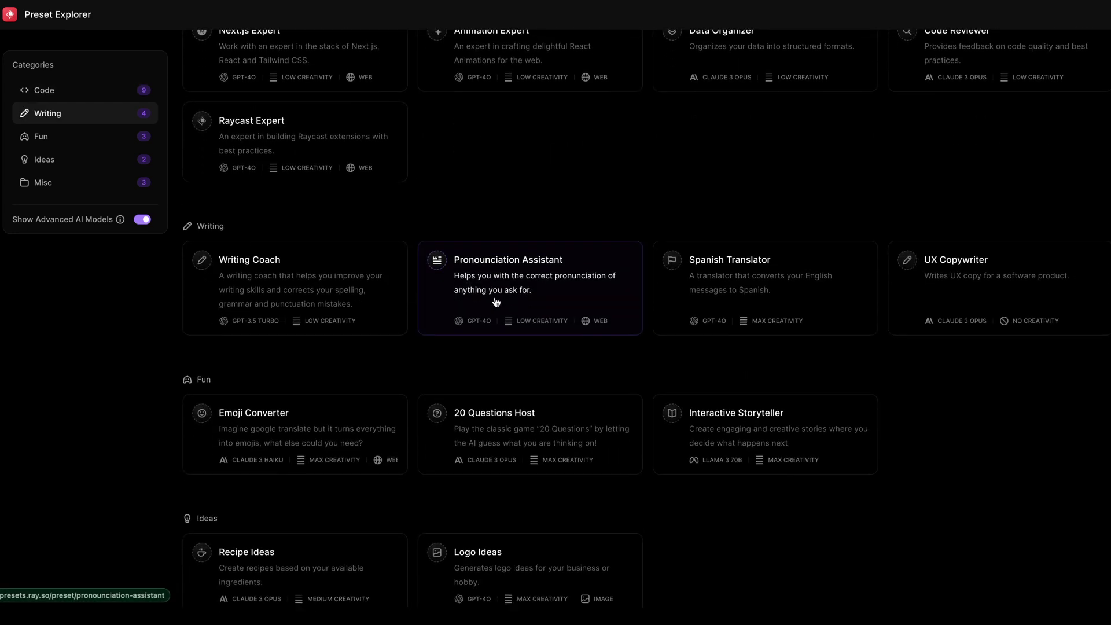
pyautogui.scroll(-1, 486, 346)
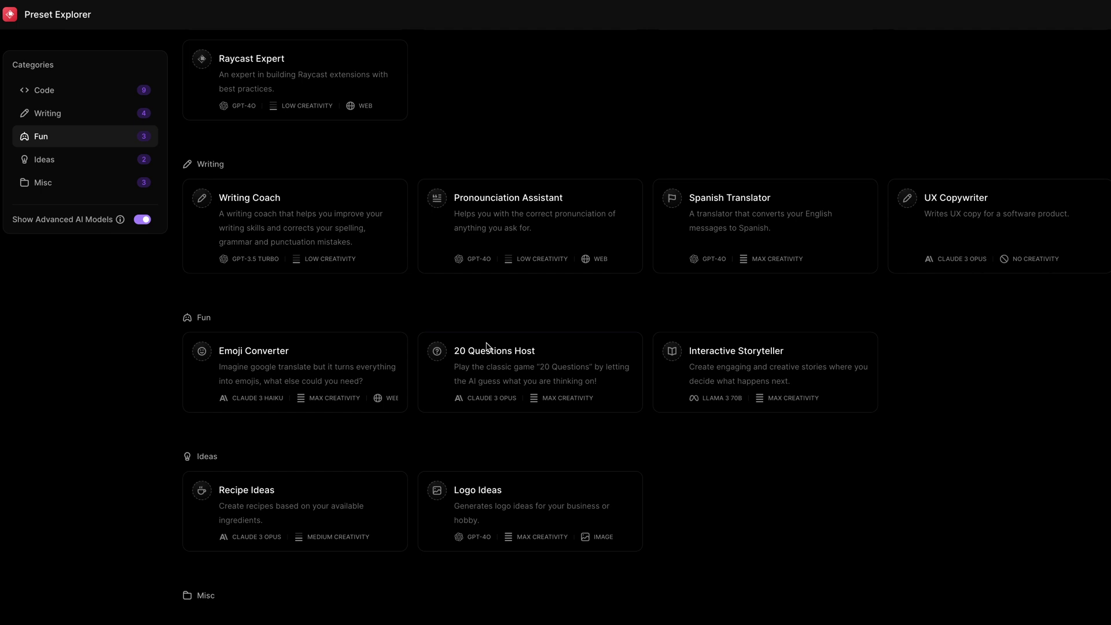
# Select the Emoji Converter card to view its AI preset details.
pyautogui.click(380, 371)
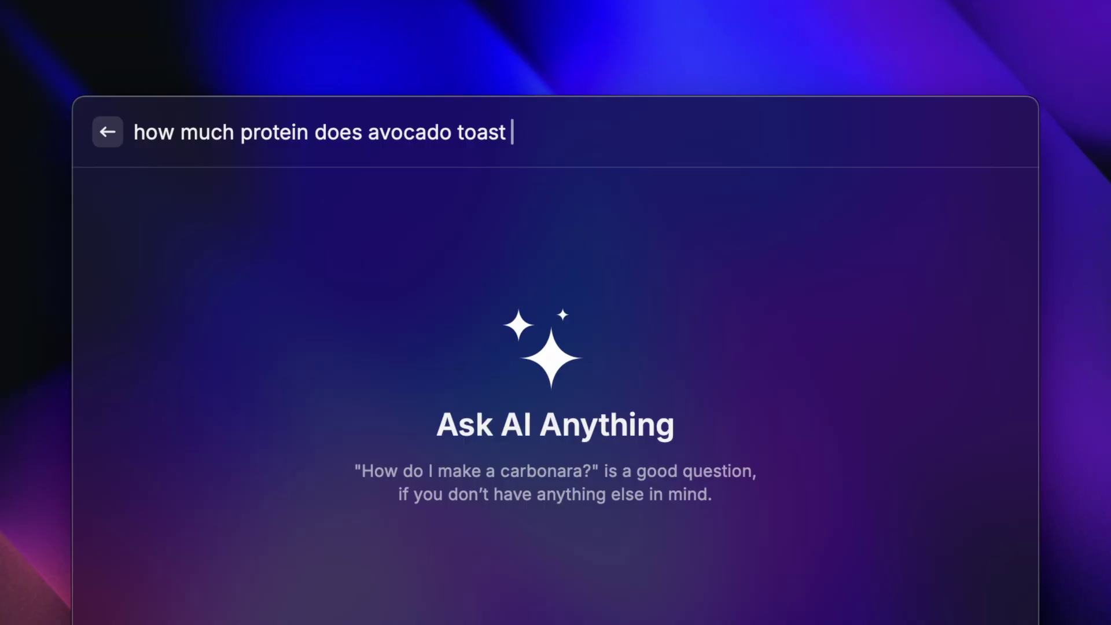
# Ask Quick AI about avocado toast protein, follow up on adding an egg, then Continue in Chat.
pyautogui.press('Return')
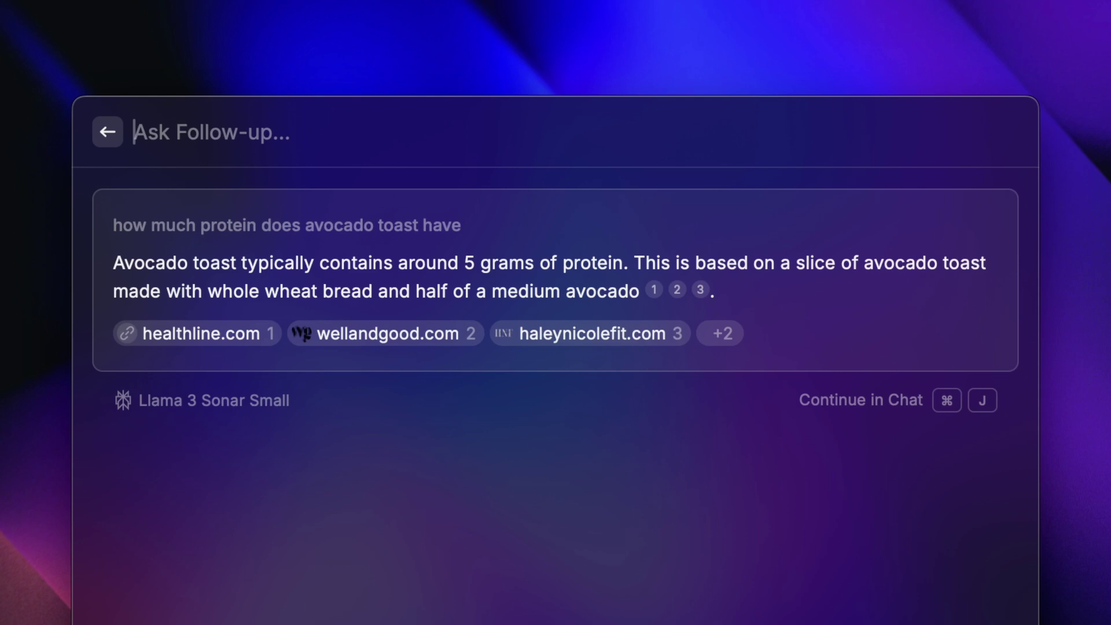
pyautogui.write('what if')
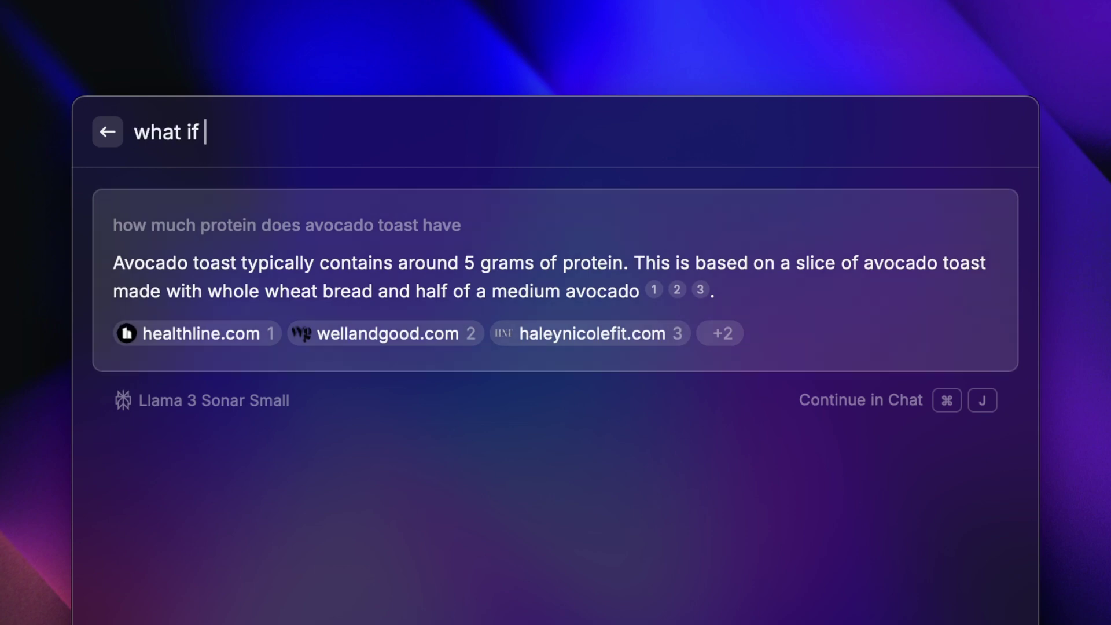
pyautogui.write('n egg')
pyautogui.press('Return')
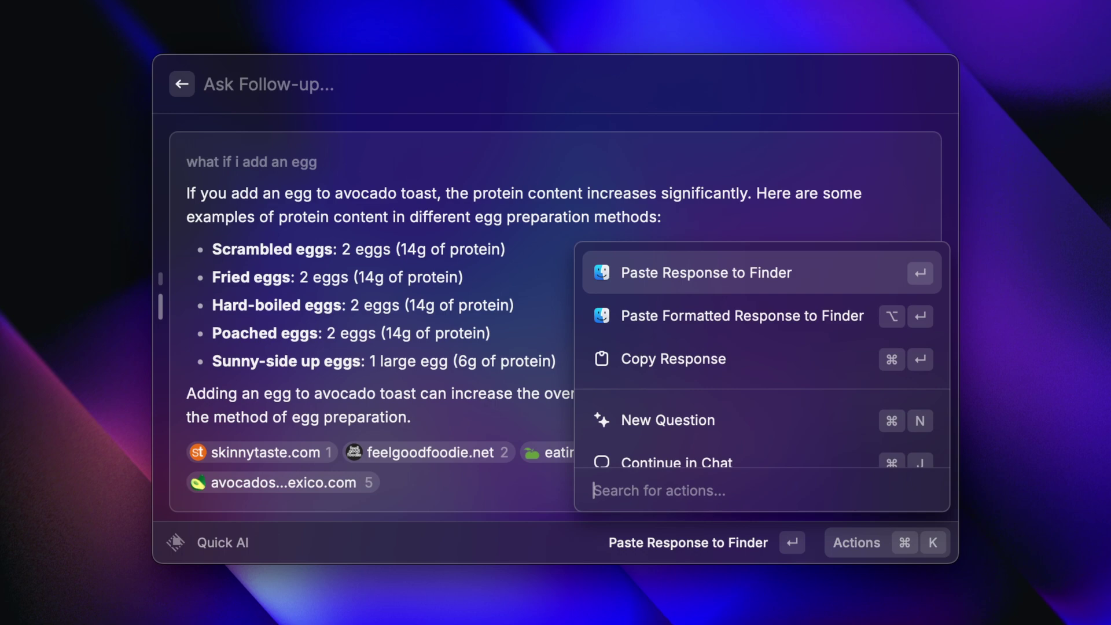
pyautogui.write('con')
pyautogui.press('Return')
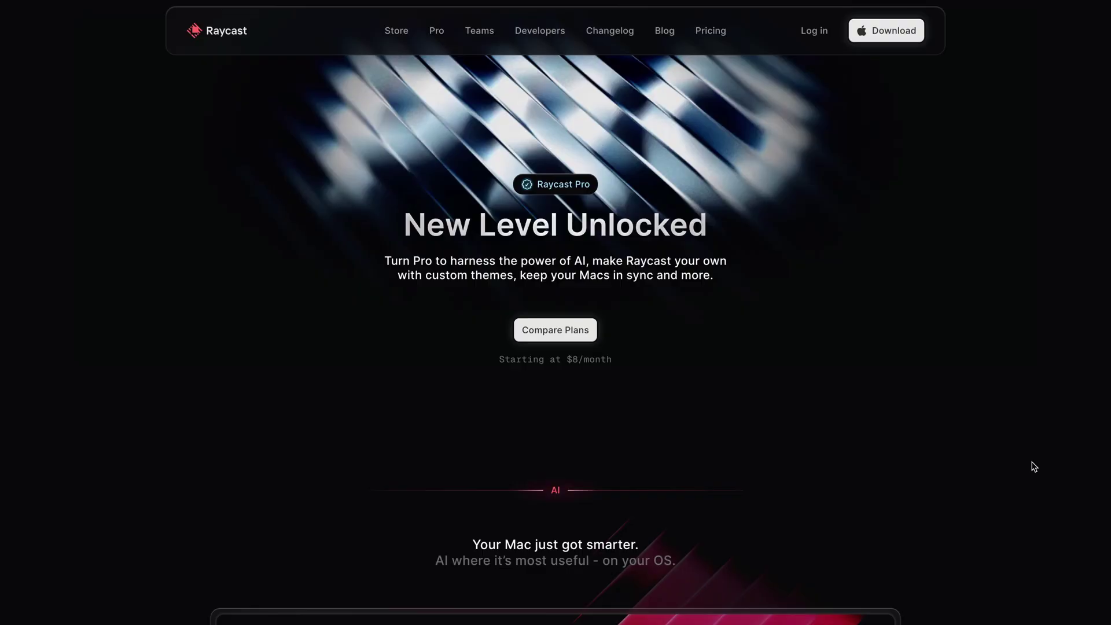
pyautogui.scroll(-2, 1033, 468)
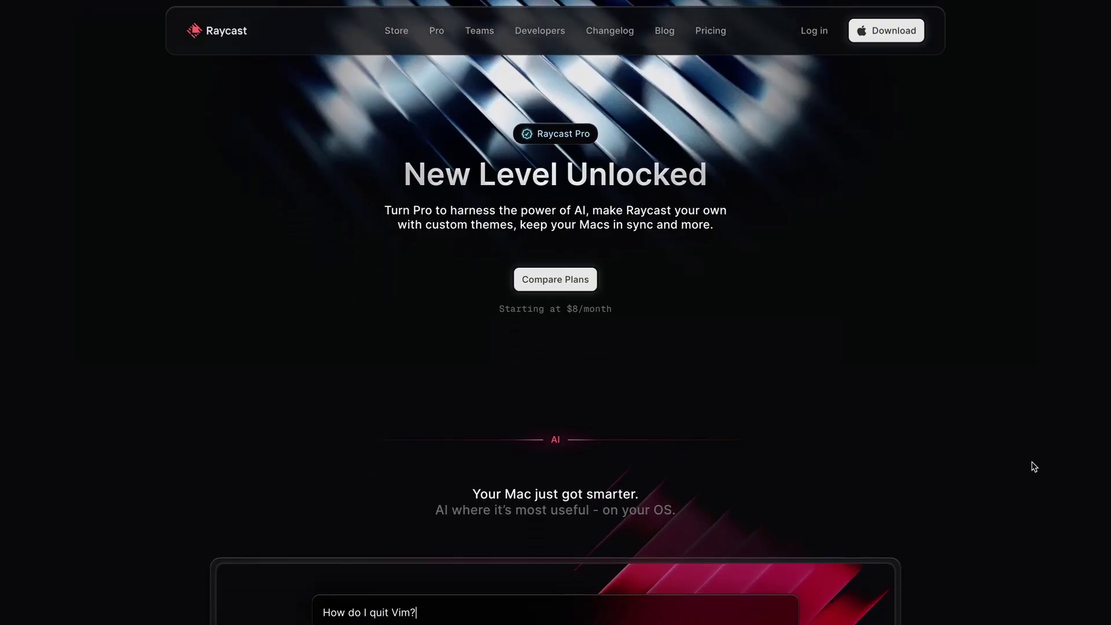
pyautogui.scroll(-2, 1033, 467)
pyautogui.scroll(-1, 1032, 467)
pyautogui.scroll(-3, 1032, 466)
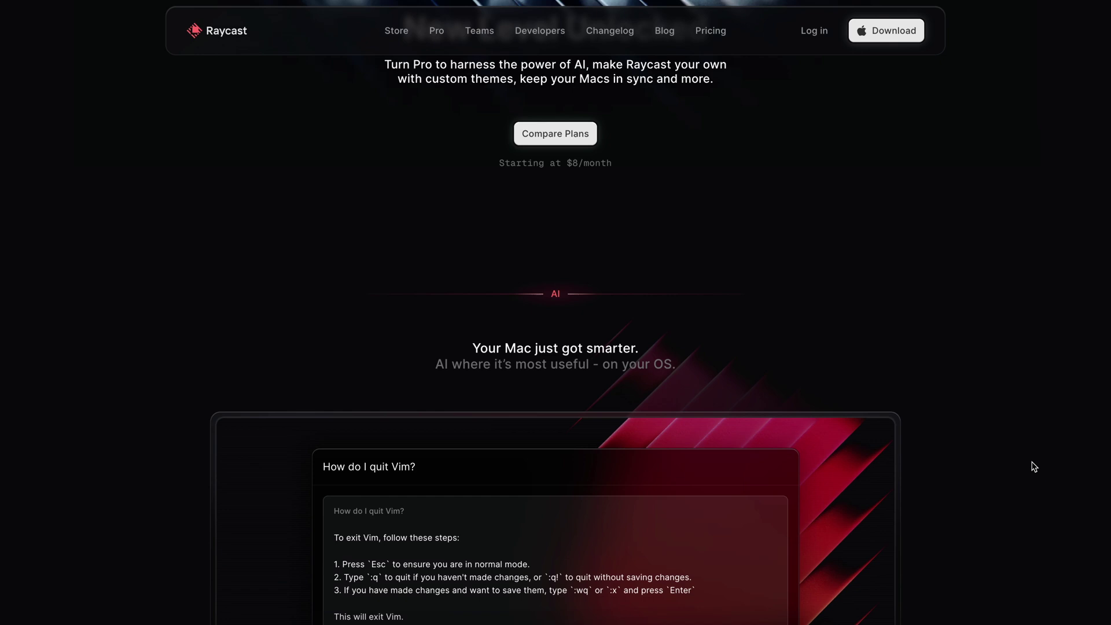
pyautogui.scroll(-3, 1033, 468)
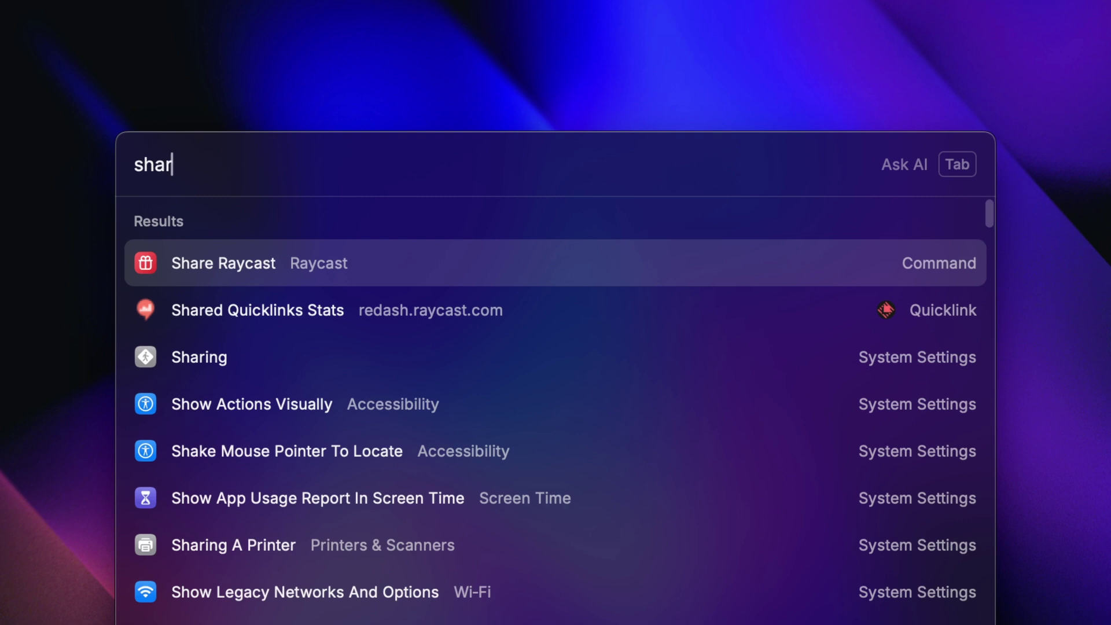
pyautogui.write('e')
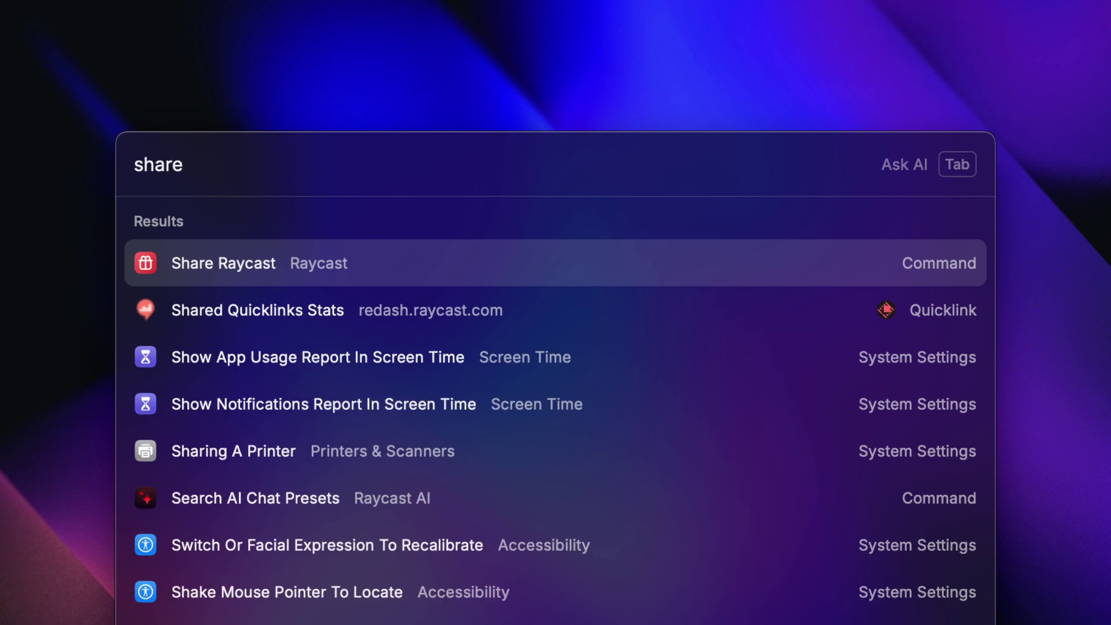
# Run Share Raycast to show the Rewards Program with 10 referral codes and $20.00 earned.
pyautogui.press('Return')
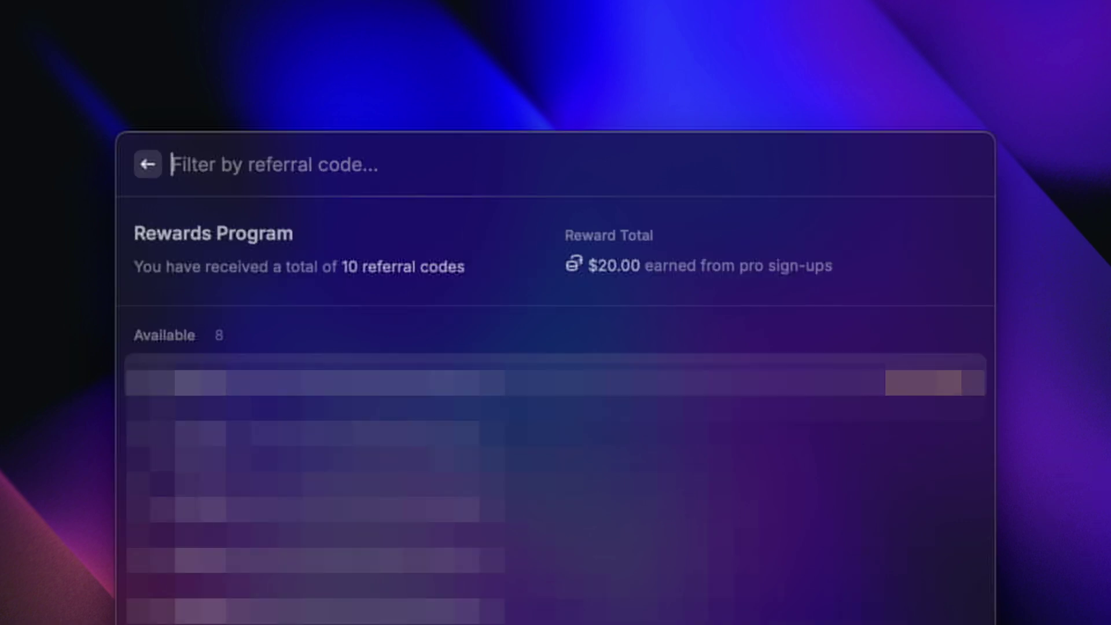